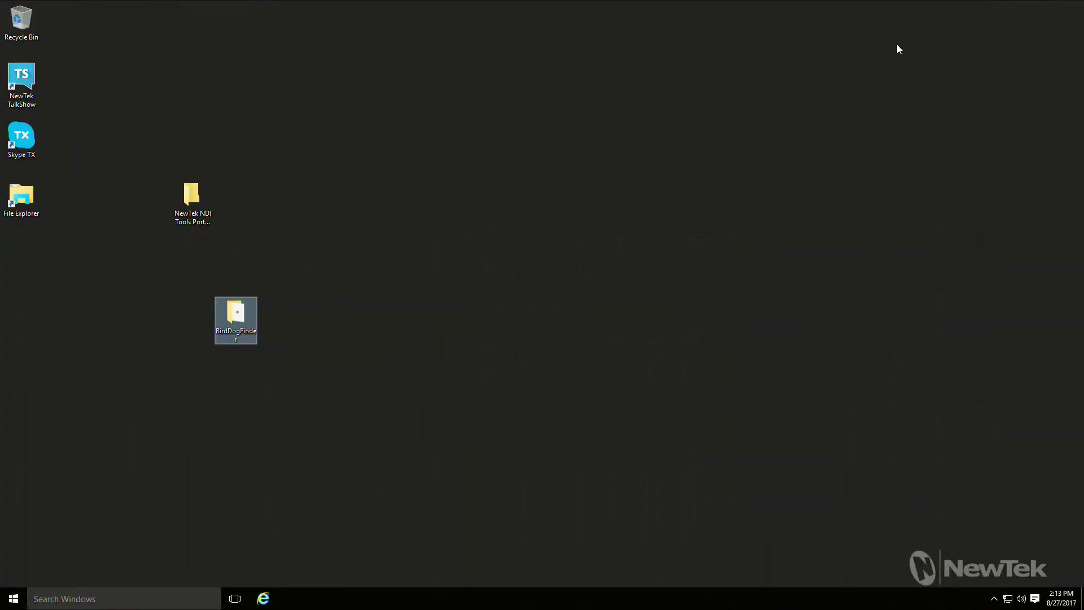
Go to the bird-dog.tv website in Edge via the address bar suggestion
click(263, 599)
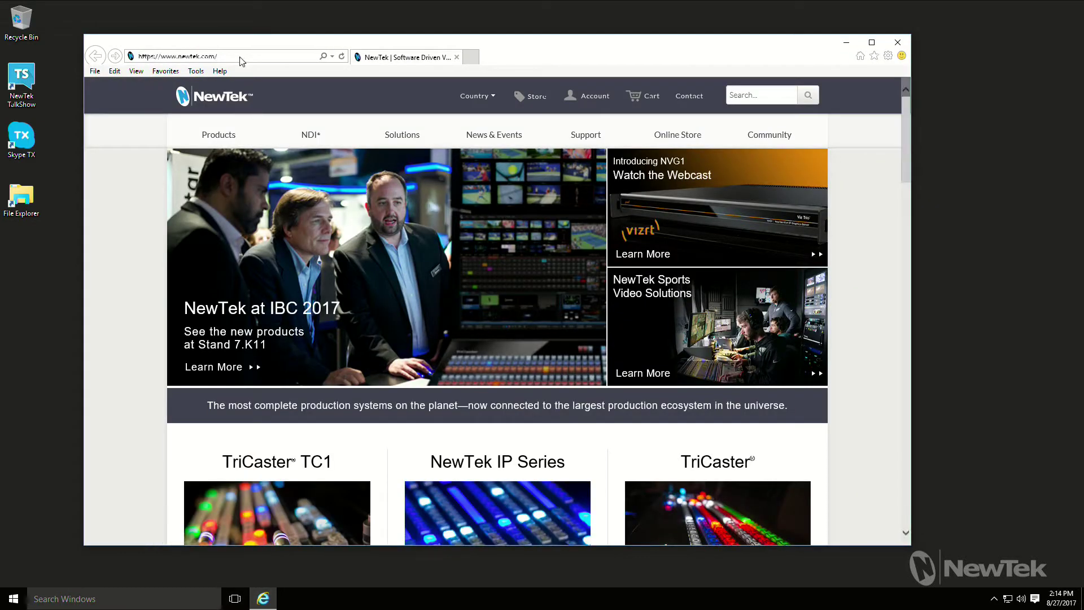
click(241, 60)
text(bir)
click(224, 70)
scroll(682, 410, down, 3)
scroll(682, 410, down, 2)
scroll(681, 410, down, 1)
scroll(681, 409, down, 1)
scroll(682, 410, down, 1)
scroll(841, 333, up, 4)
scroll(844, 300, up, 2)
scroll(844, 301, up, 3)
click(332, 286)
Dismiss the download prompt, close the browser, and open the BirdDogFinder folder on the desktop
click(728, 531)
click(896, 44)
drag(273, 310, 335, 240)
right_click(324, 256)
click(349, 263)
Launch BirdDog Finder and open the found encoder's configuration in a web browser
right_click(446, 221)
click(472, 230)
click(562, 225)
Set the encoder's Video settings to SDI 1080i60 and apply them
click(692, 100)
click(729, 328)
Close the configuration browser, BirdDog Finder and the folder window back to the desktop
click(899, 44)
click(796, 135)
click(933, 142)
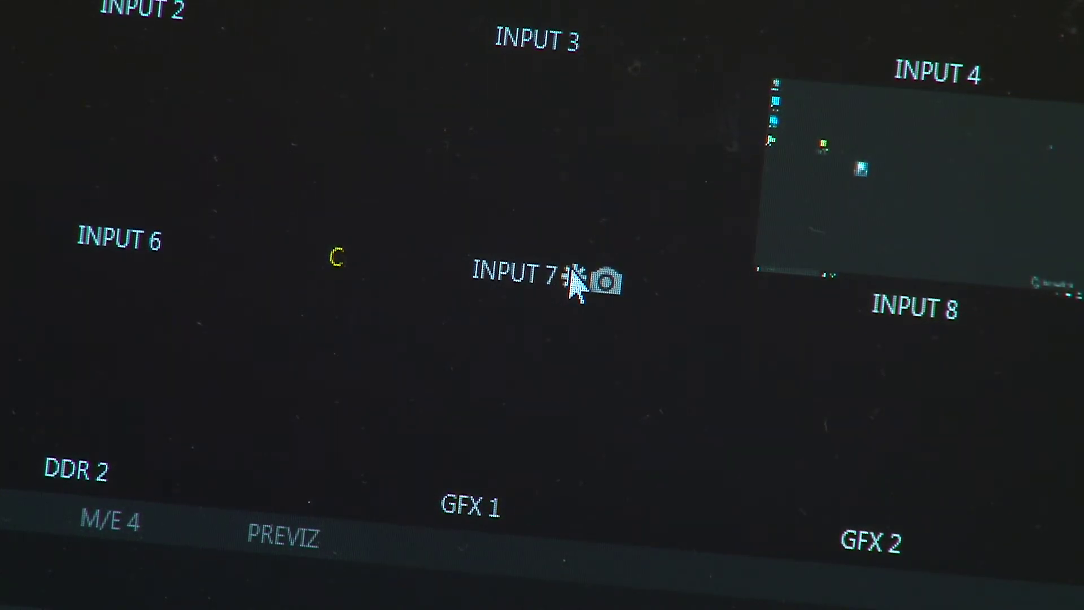
Choose BIRDDOG-7E005 SDI as the source for INPUT 7 in its Input Settings
click(573, 279)
click(927, 515)
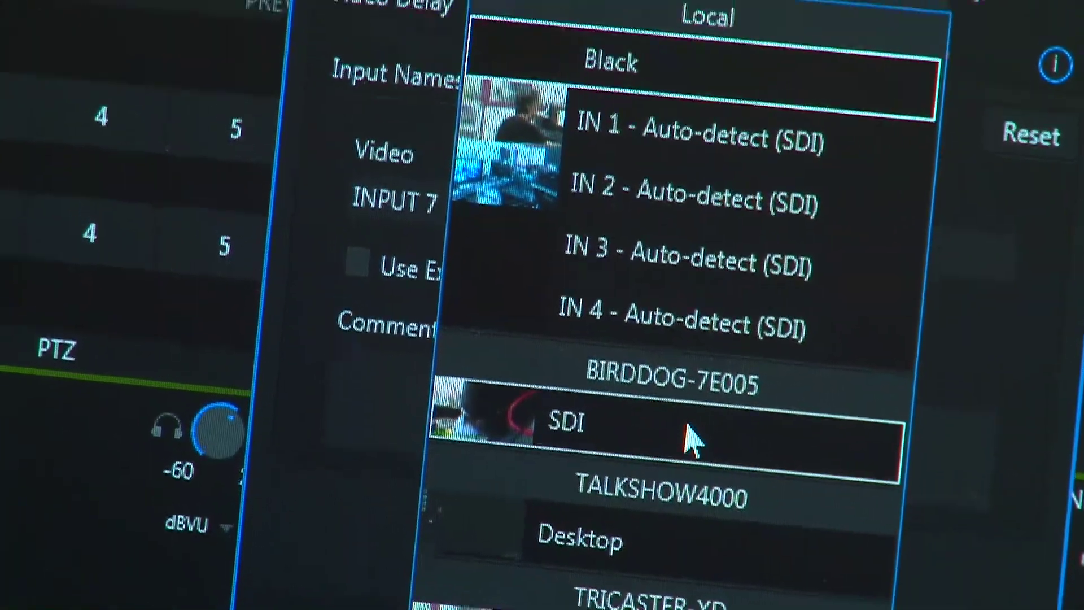
click(657, 441)
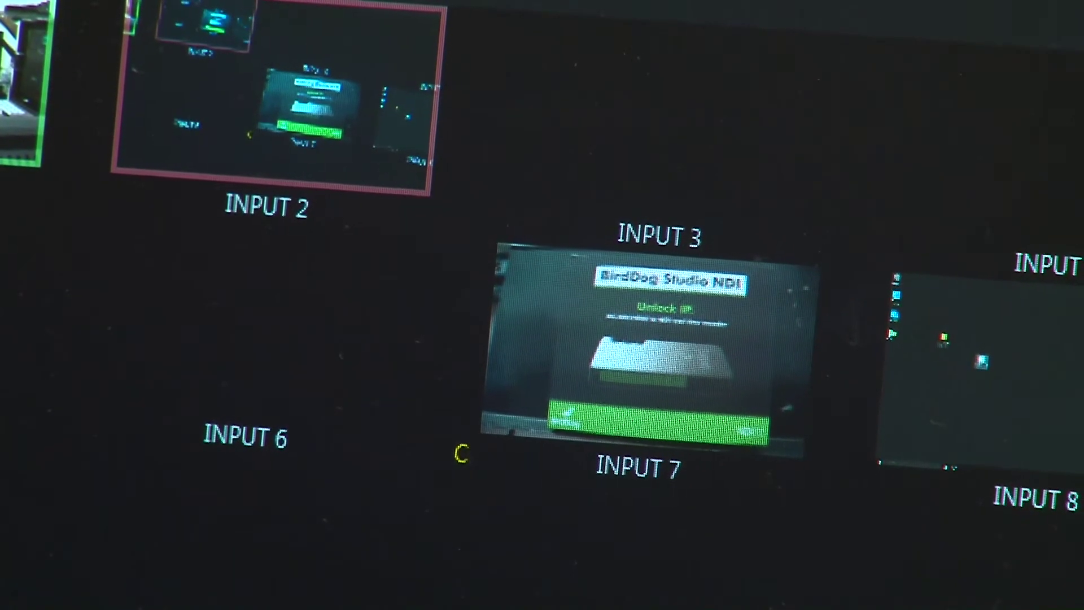